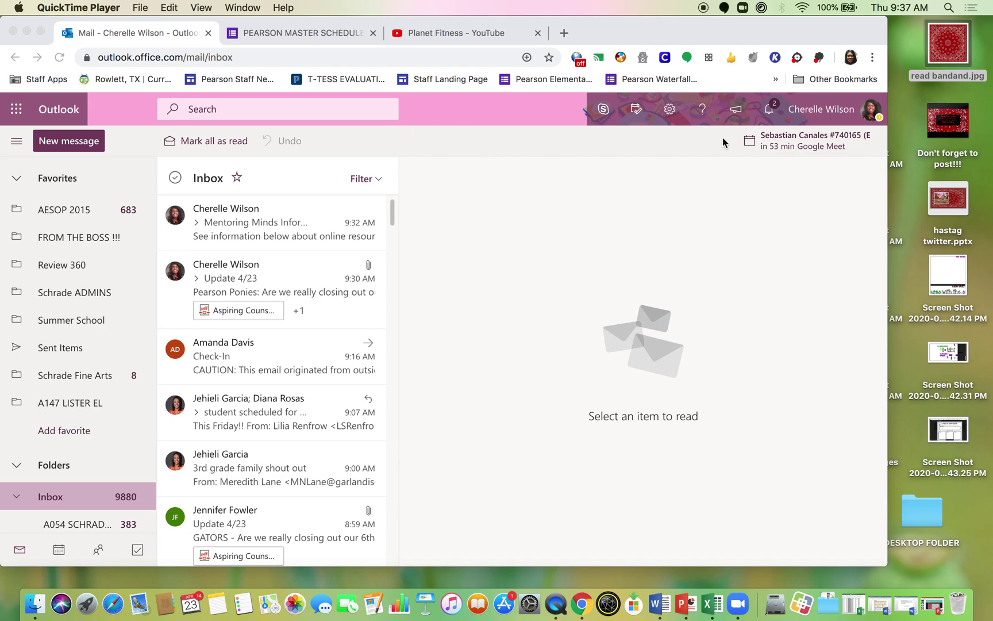
Step: Open 'View all Outlook settings' from the gear menu, landing on the Layout page
click(672, 113)
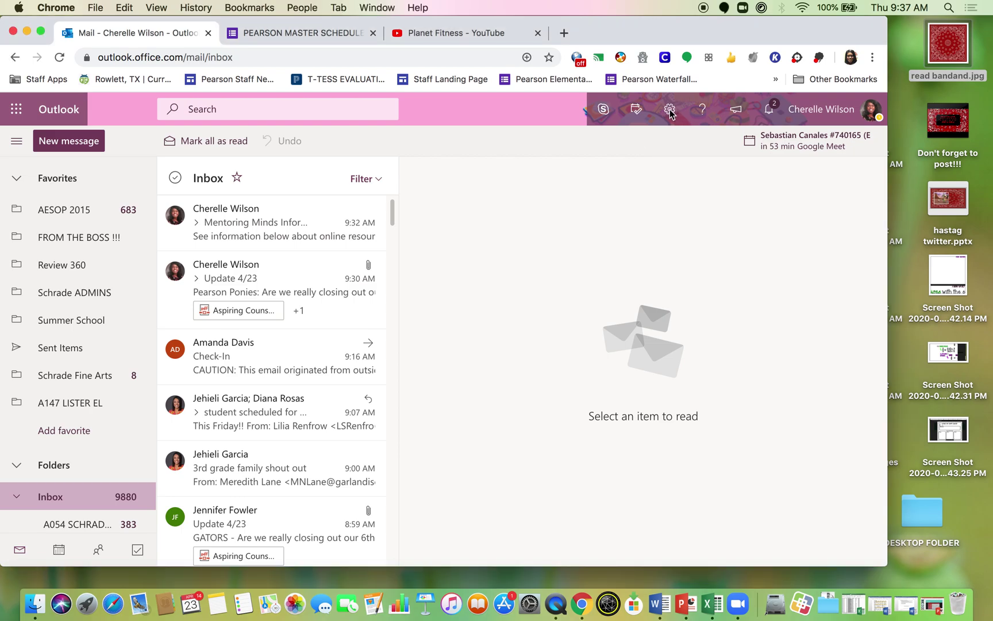
click(672, 112)
scroll(753, 439, down, 4)
scroll(745, 450, down, 3)
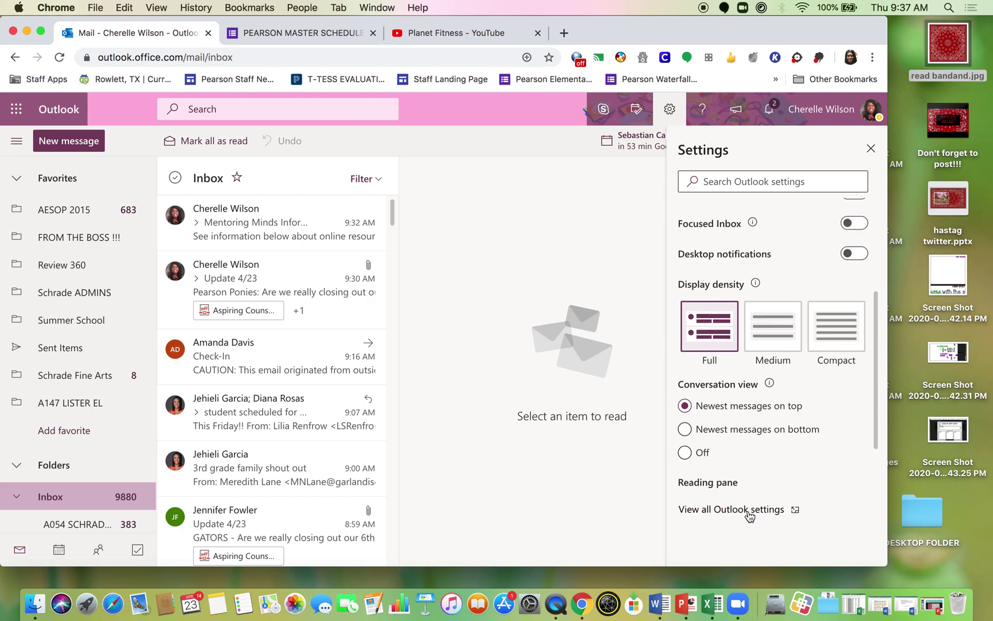
click(736, 509)
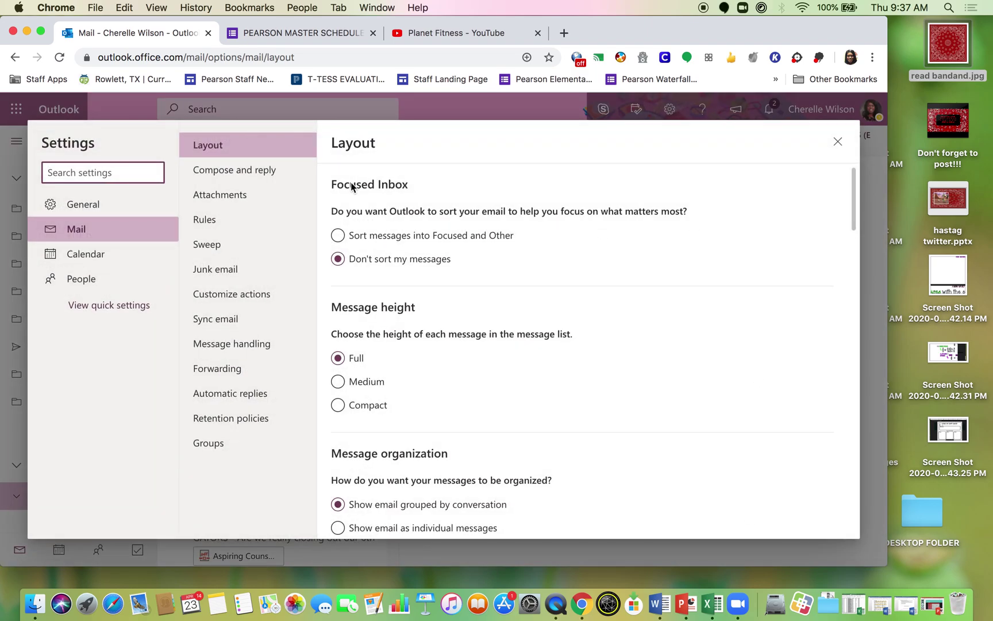
Step: Show the Compose and reply page with the signature containing the Google Voice number
click(229, 173)
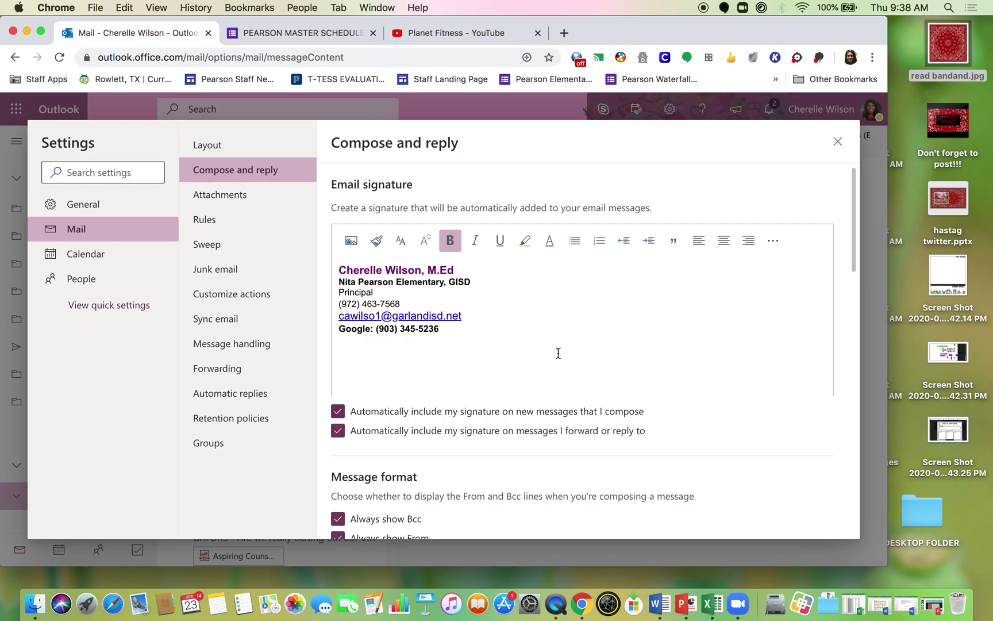
scroll(574, 312, down, 5)
scroll(574, 312, down, 5)
scroll(574, 312, down, 5)
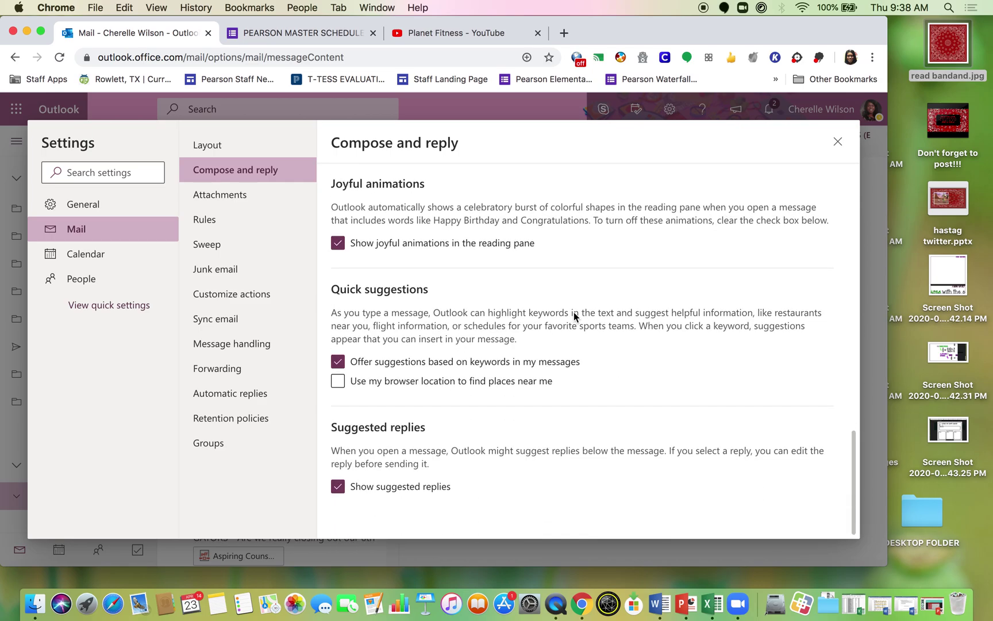
scroll(554, 461, up, 5)
scroll(554, 461, up, 10)
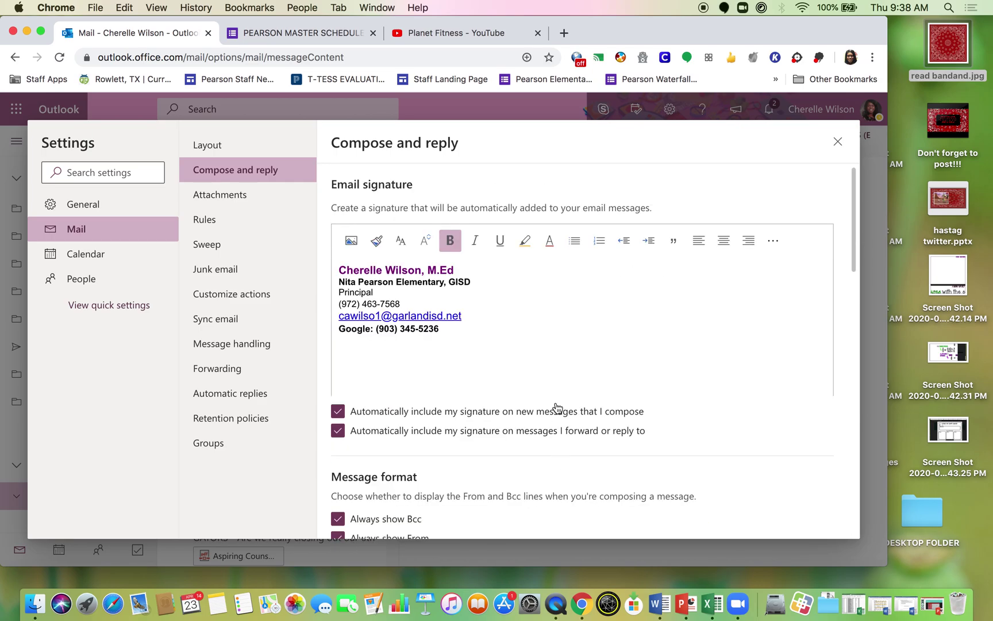
Step: Remove the stray letter after the Google number, save the signature, and close settings
click(455, 323)
text(n)
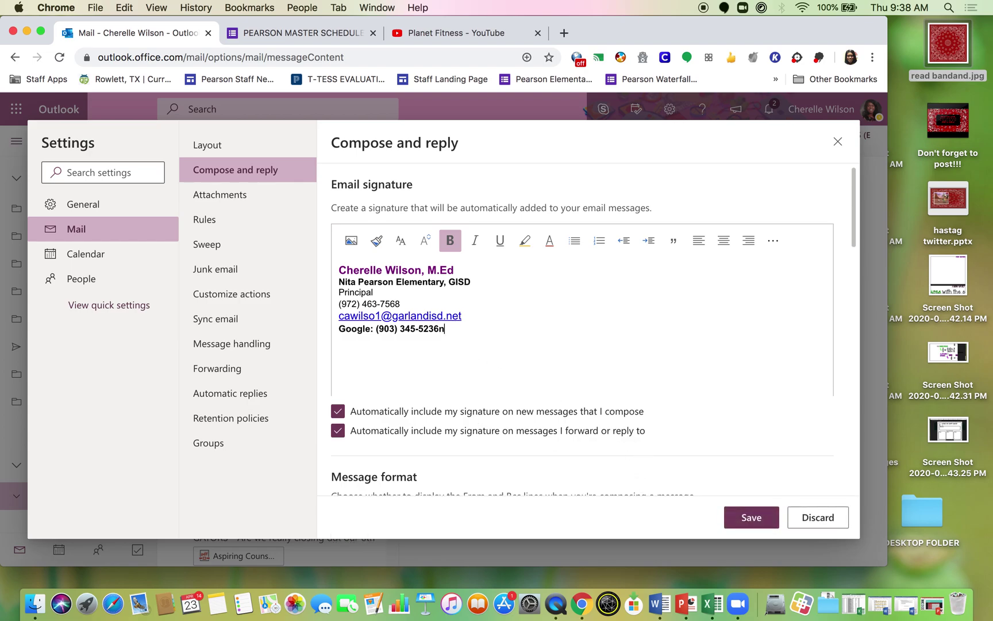
key(BackSpace)
click(745, 517)
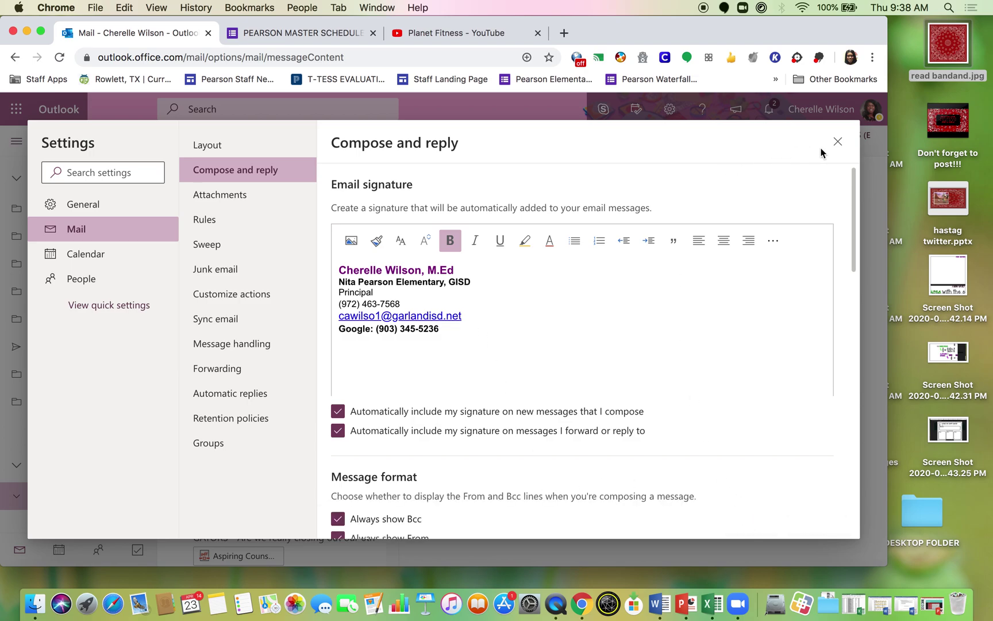
click(837, 142)
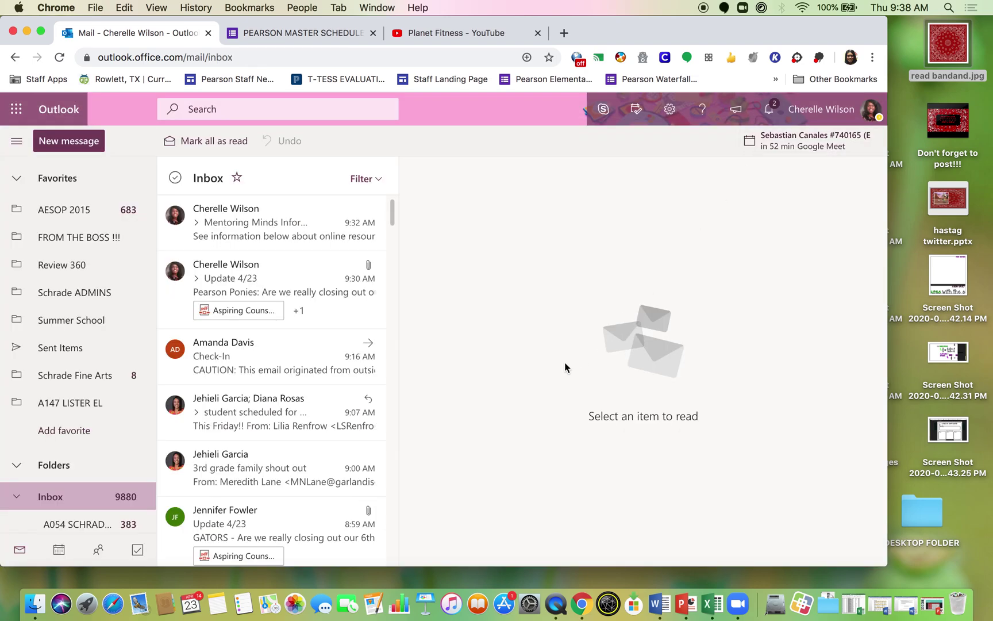